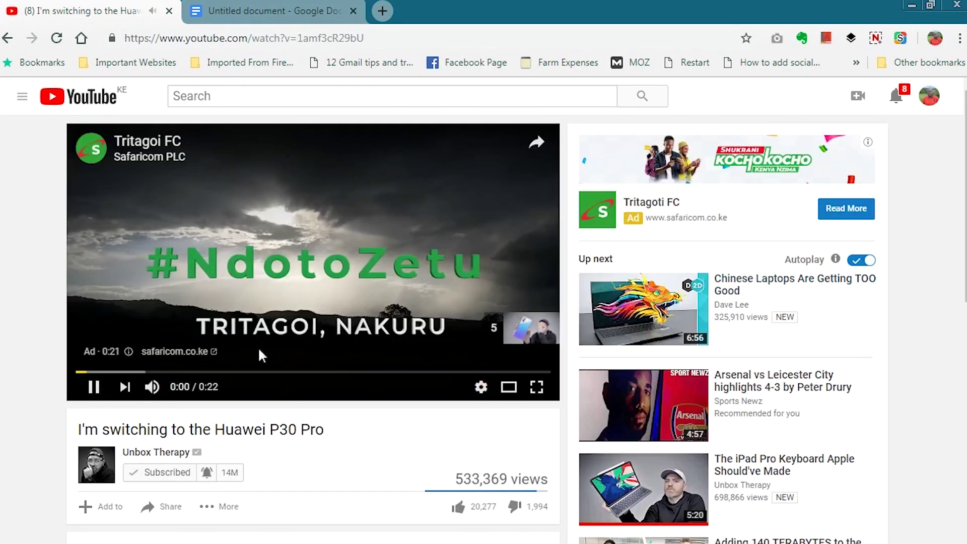
# Pause the ad before the Huawei P30 Pro video and show its playlist options.
pyautogui.click(93, 386)
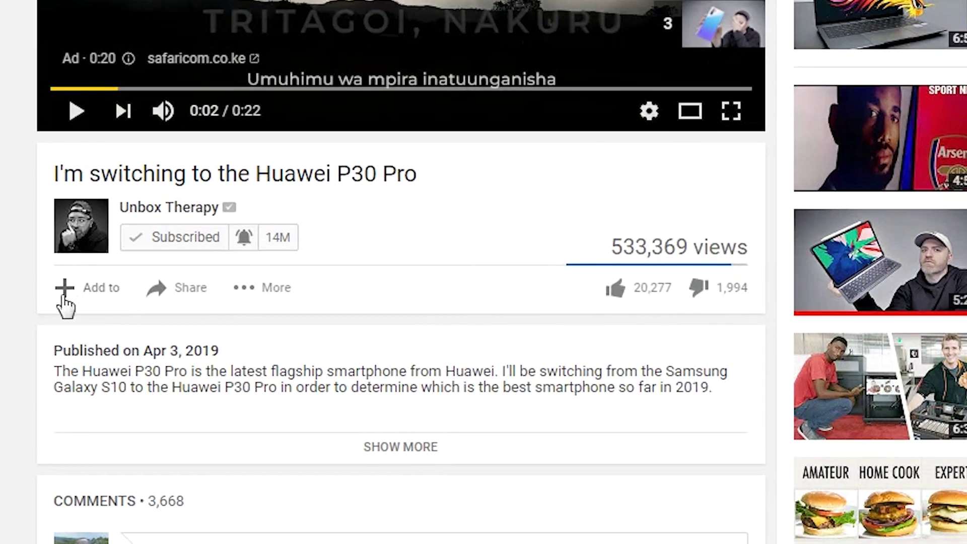
pyautogui.click(94, 291)
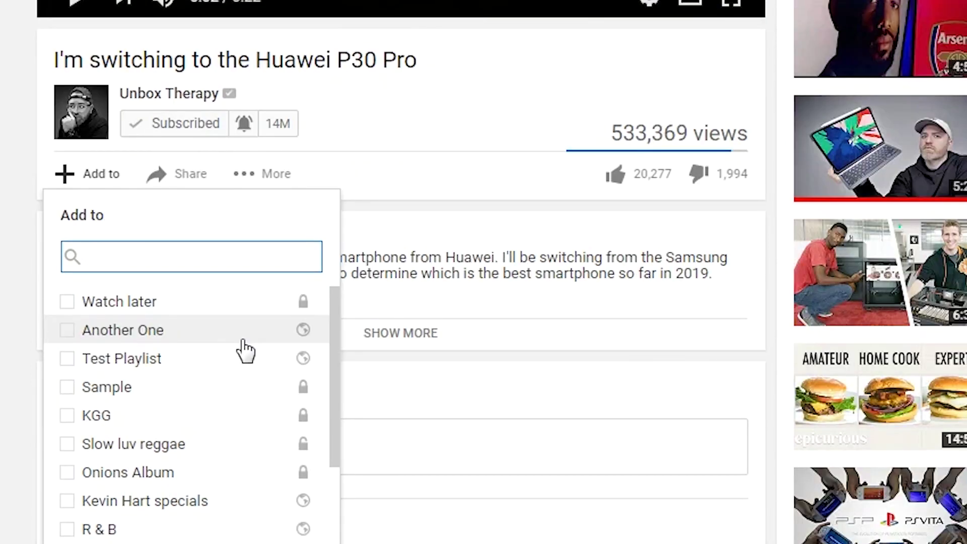
pyautogui.scroll(-2, 216, 412)
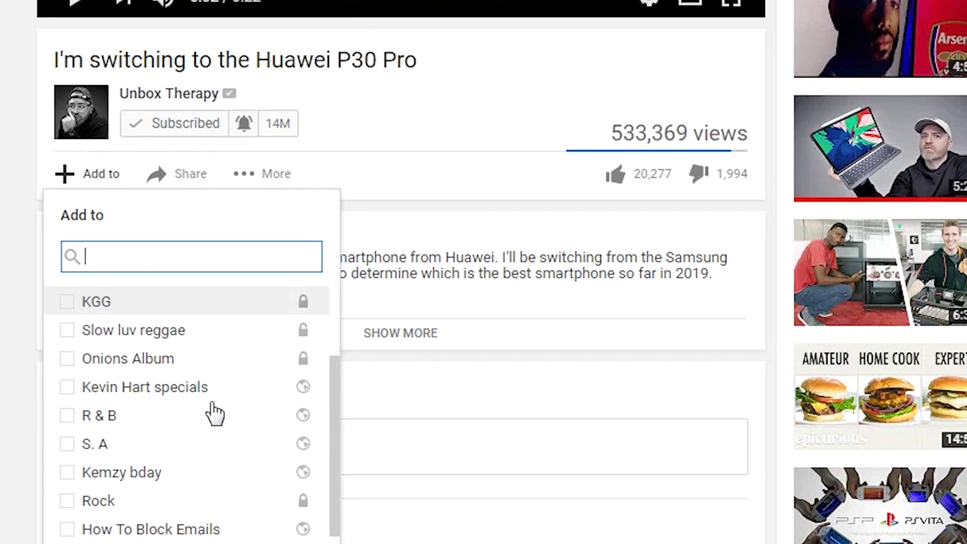
pyautogui.scroll(-1, 215, 411)
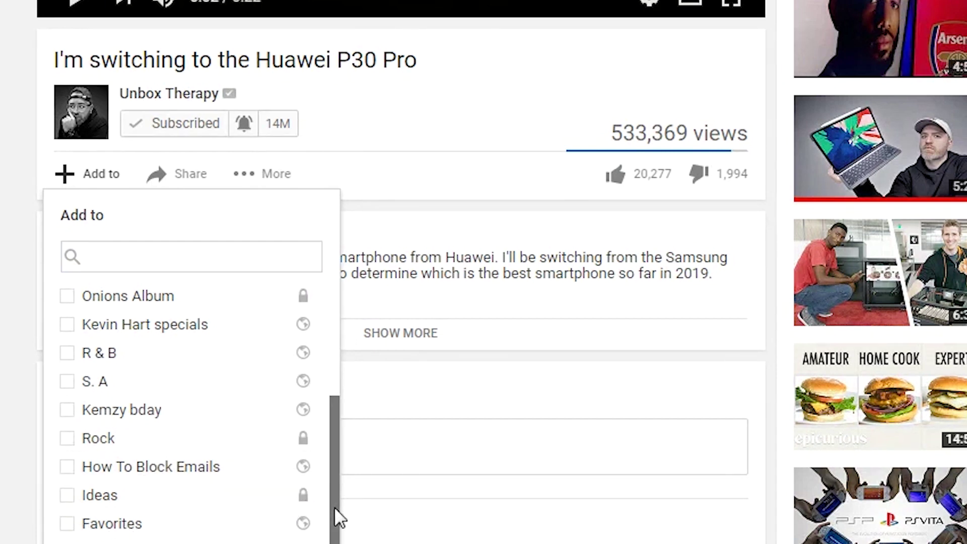
pyautogui.scroll(-3, 333, 482)
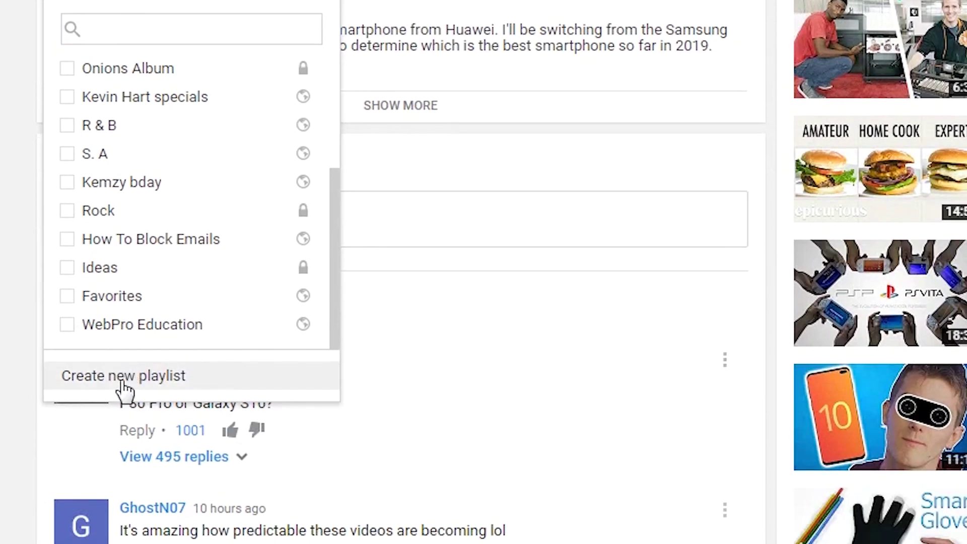
# Choose Create new playlist to bring up an empty playlist name field.
pyautogui.click(163, 381)
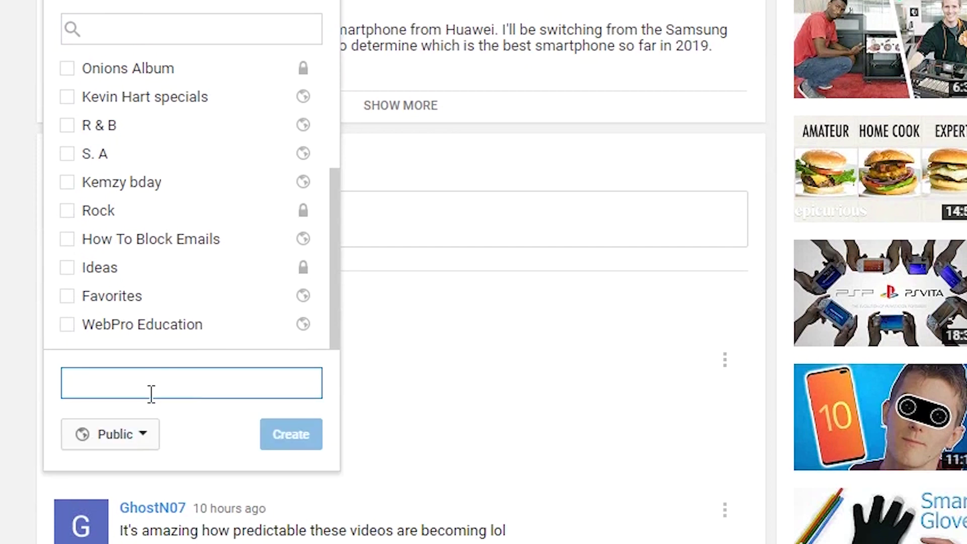
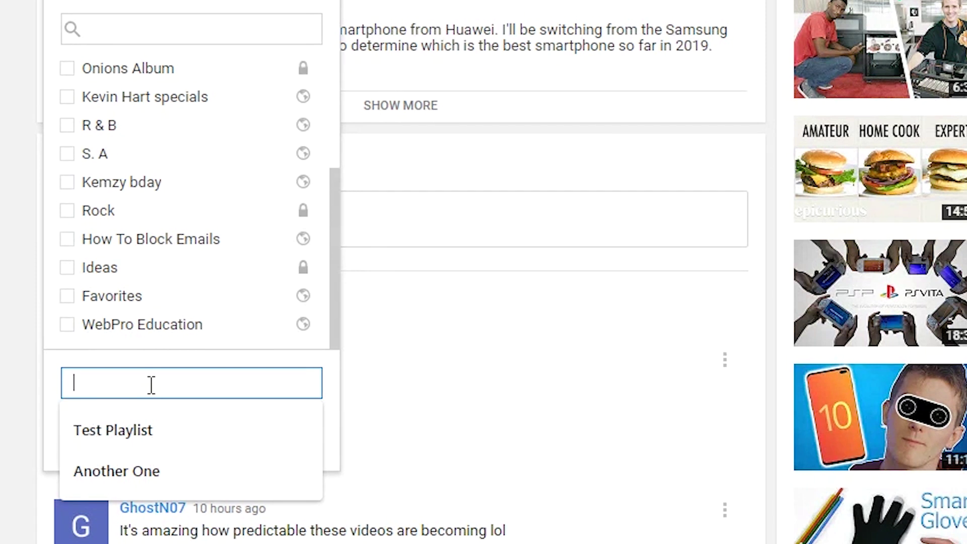
pyautogui.write('hUAWEI P30')
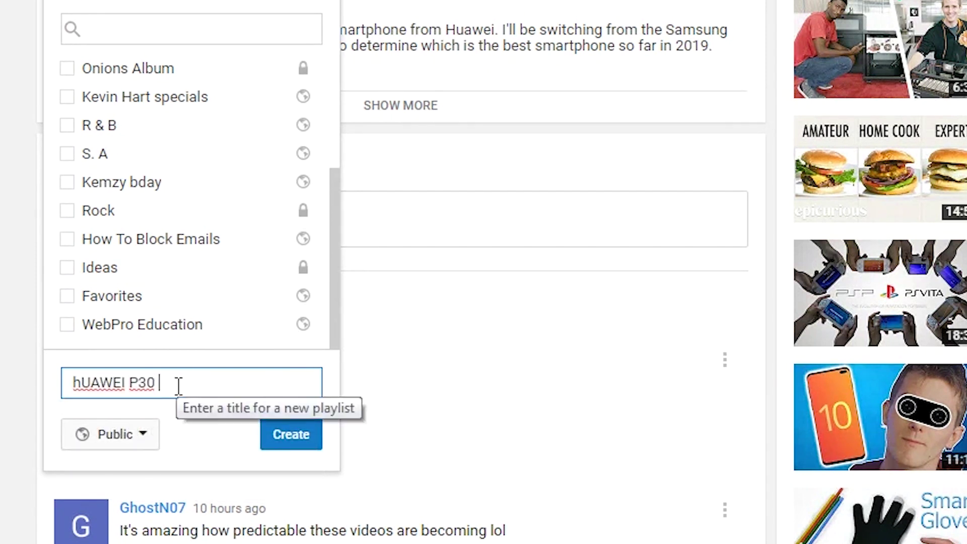
pyautogui.write('H')
# Correct the title to 'HUAWEI P30 VIDEOS', keep privacy Public, and create the playlist.
pyautogui.press('End')
pyautogui.write('VIDEOS')
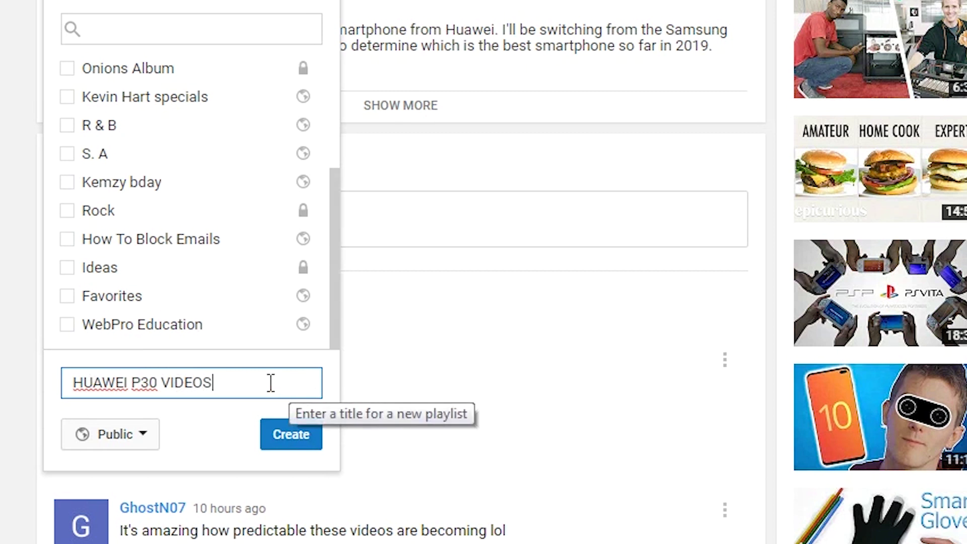
pyautogui.click(148, 436)
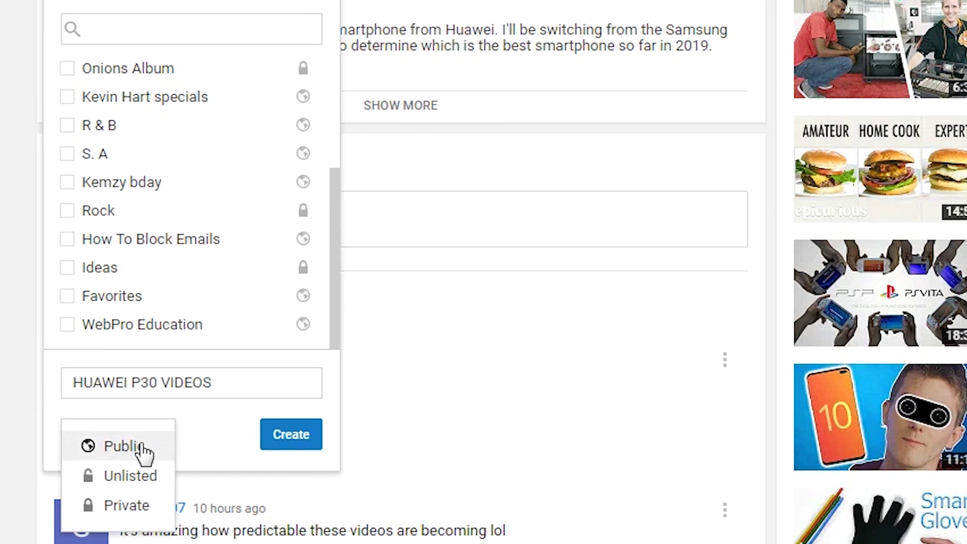
pyautogui.click(124, 445)
pyautogui.click(303, 440)
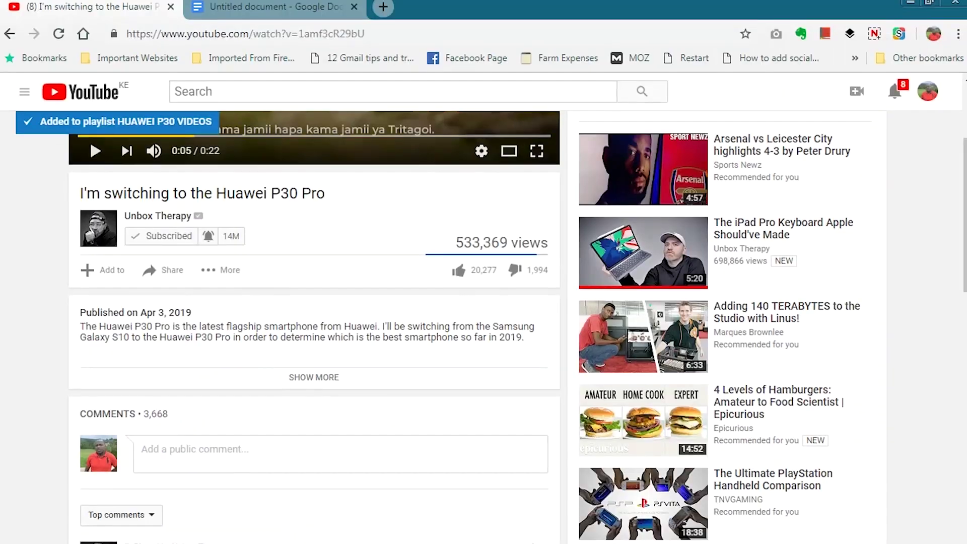
pyautogui.scroll(5, 90, 371)
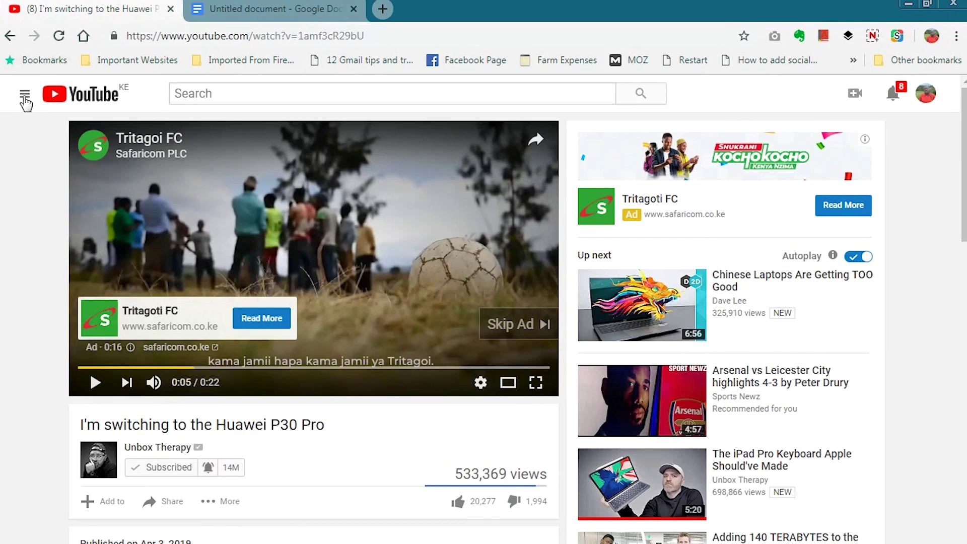
# Show all saved playlists in the side menu, close it, and open HUAWEI P30 VIDEOS.
pyautogui.click(25, 97)
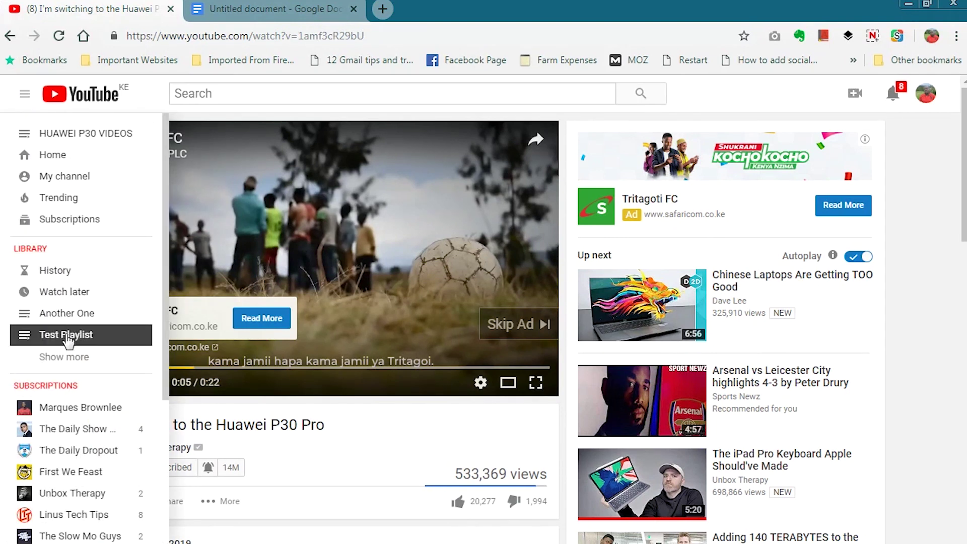
pyautogui.click(64, 357)
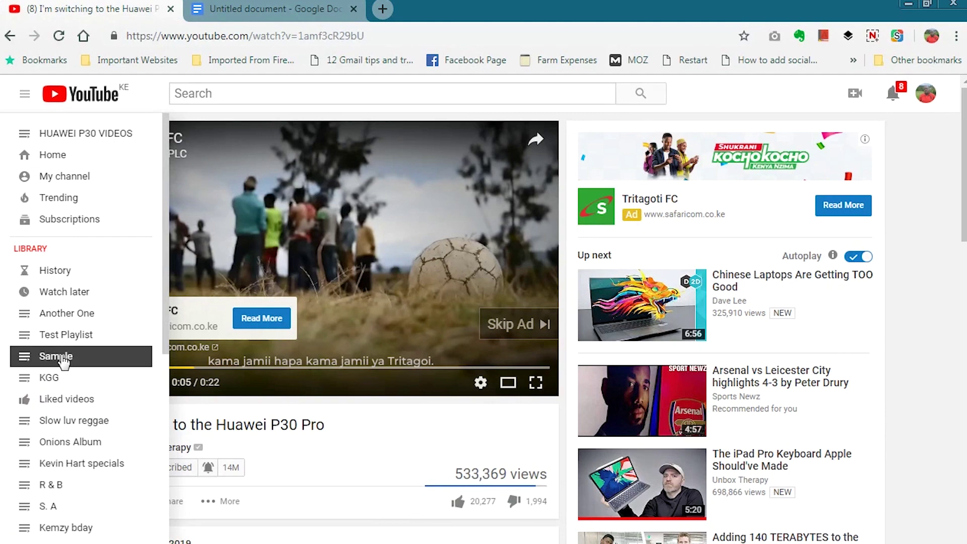
pyautogui.click(50, 484)
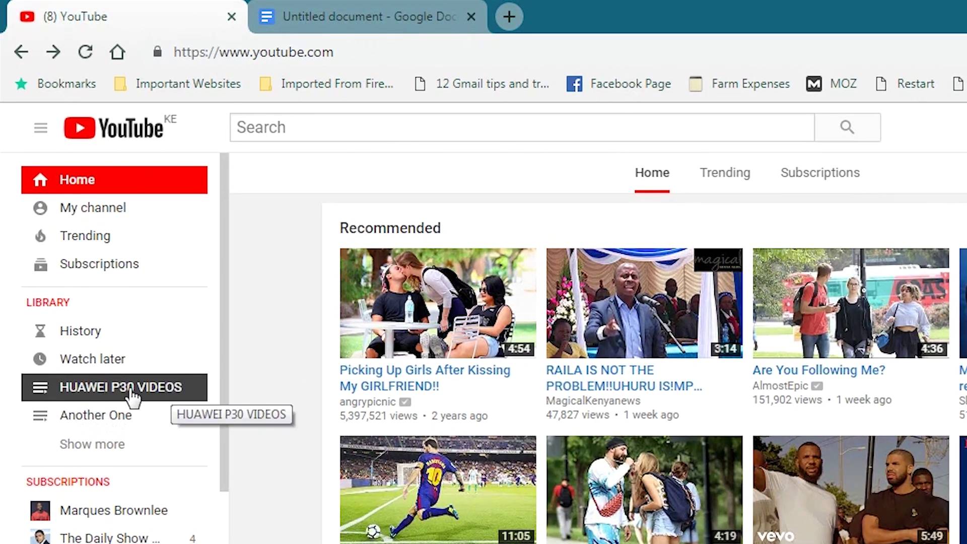
pyautogui.click(87, 387)
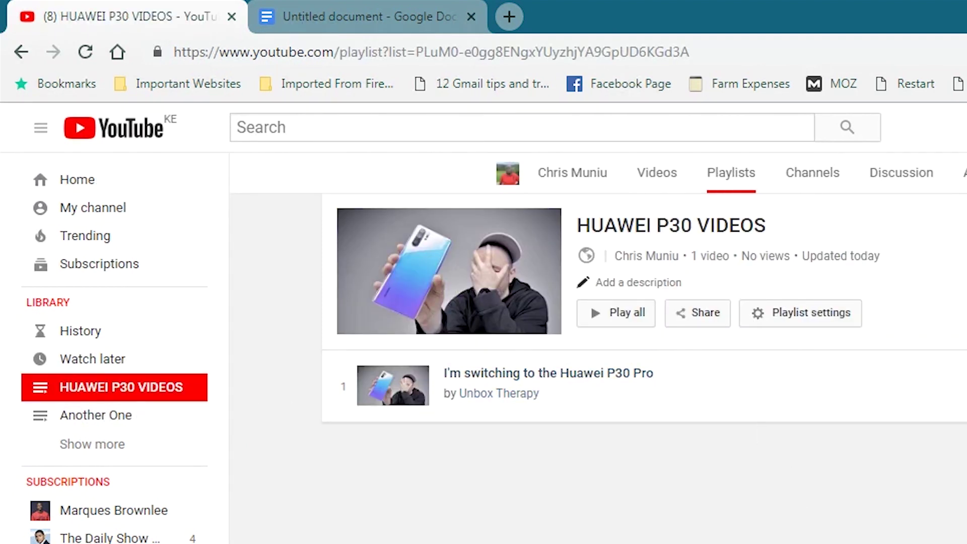
pyautogui.moveTo(395, 263)
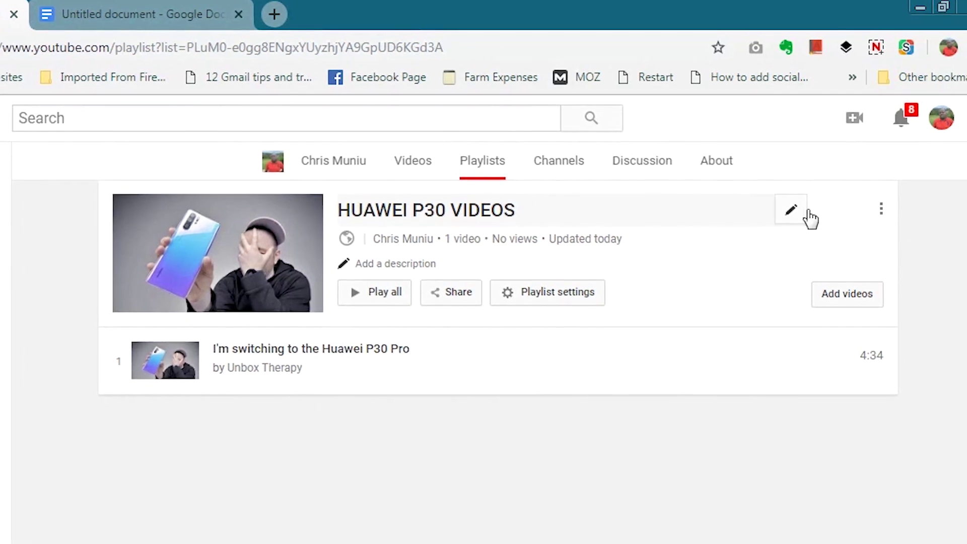
# Leave the HUAWEI P30 VIDEOS description empty and bring up the playlist's settings.
pyautogui.click(393, 264)
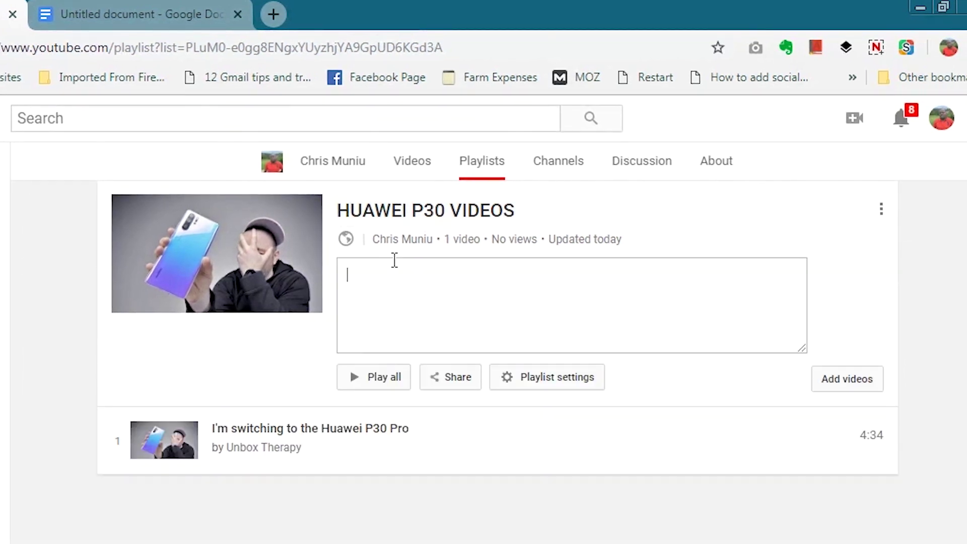
pyautogui.click(854, 295)
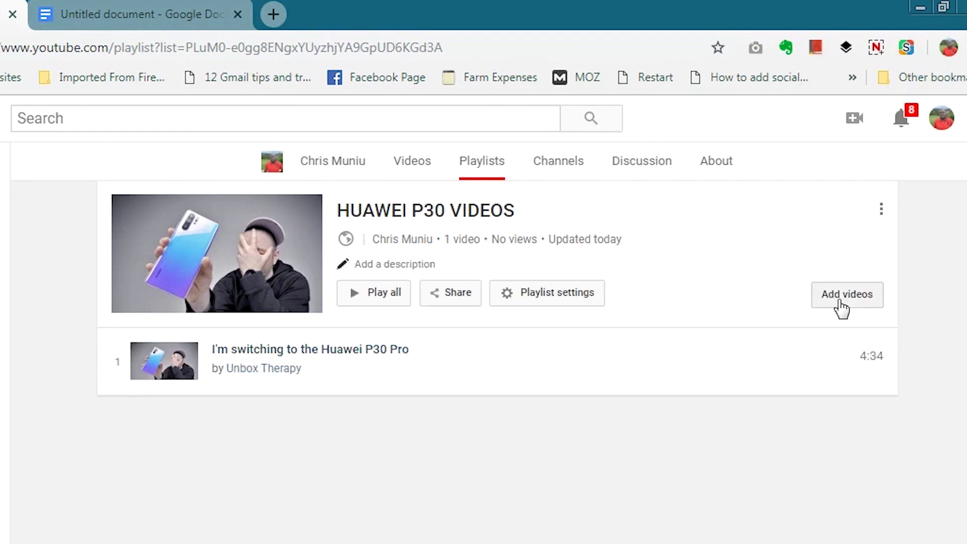
pyautogui.click(555, 299)
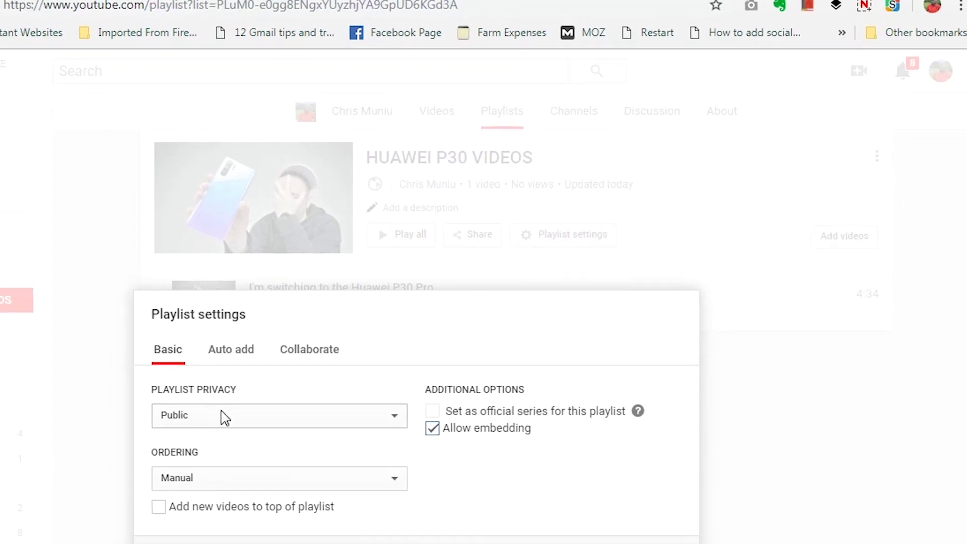
pyautogui.click(398, 431)
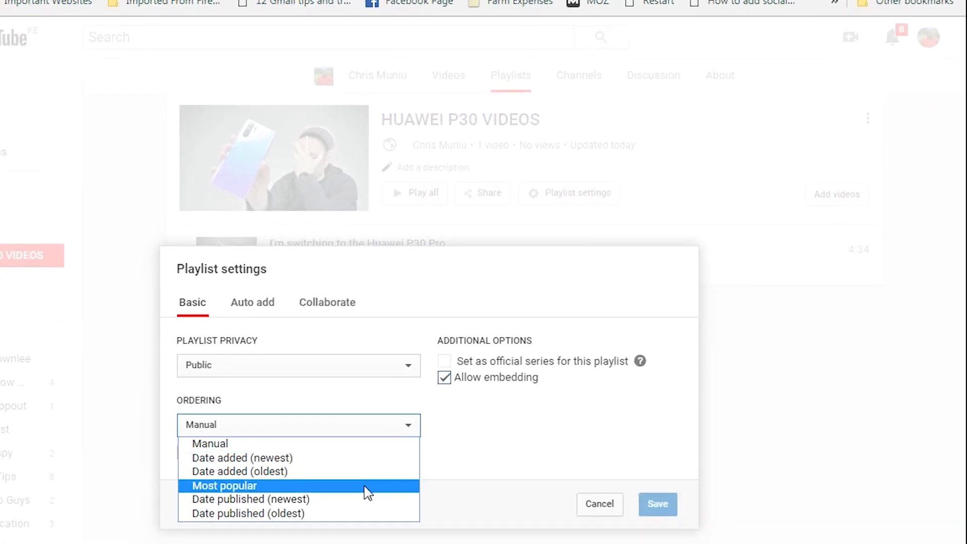
pyautogui.click(456, 415)
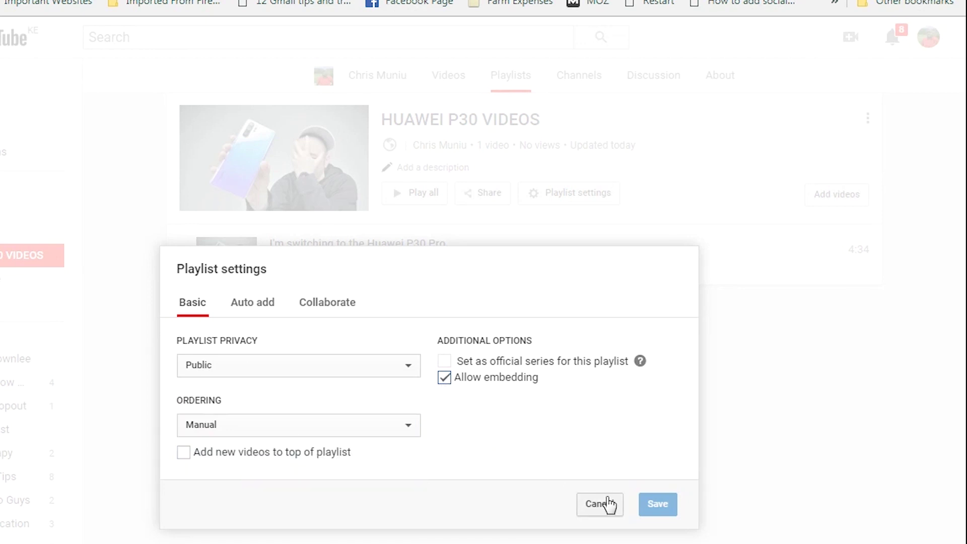
pyautogui.click(599, 504)
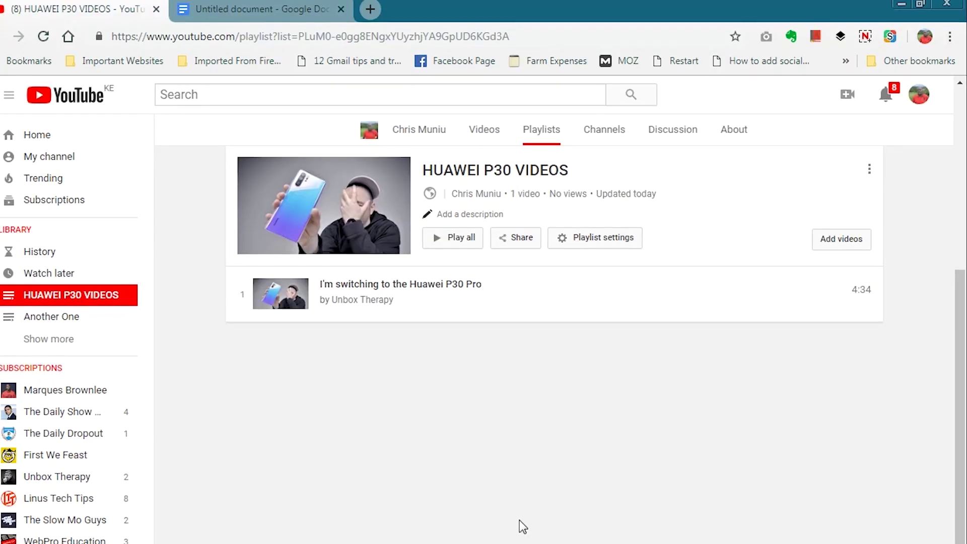
# Return home and go through the account menu to Creator Studio's Other features.
pyautogui.click(83, 102)
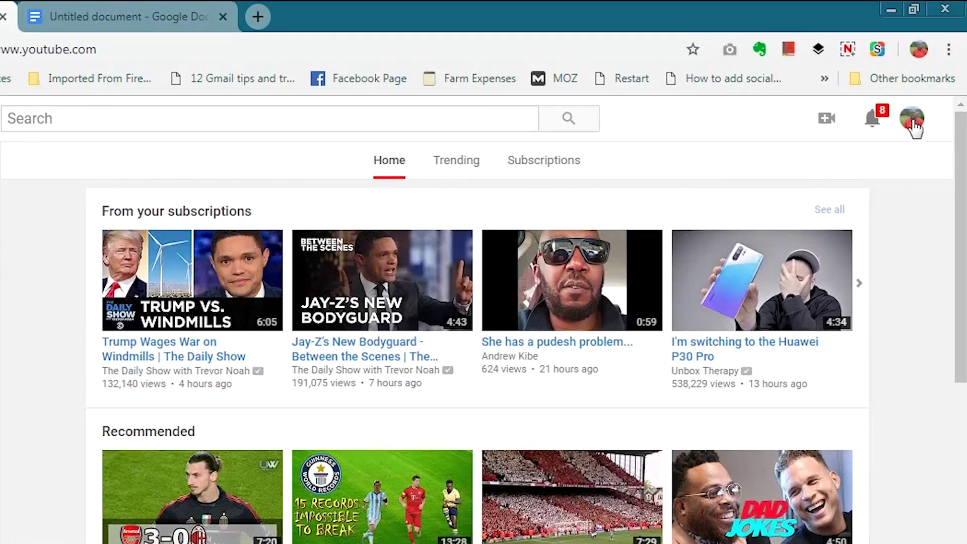
pyautogui.click(913, 120)
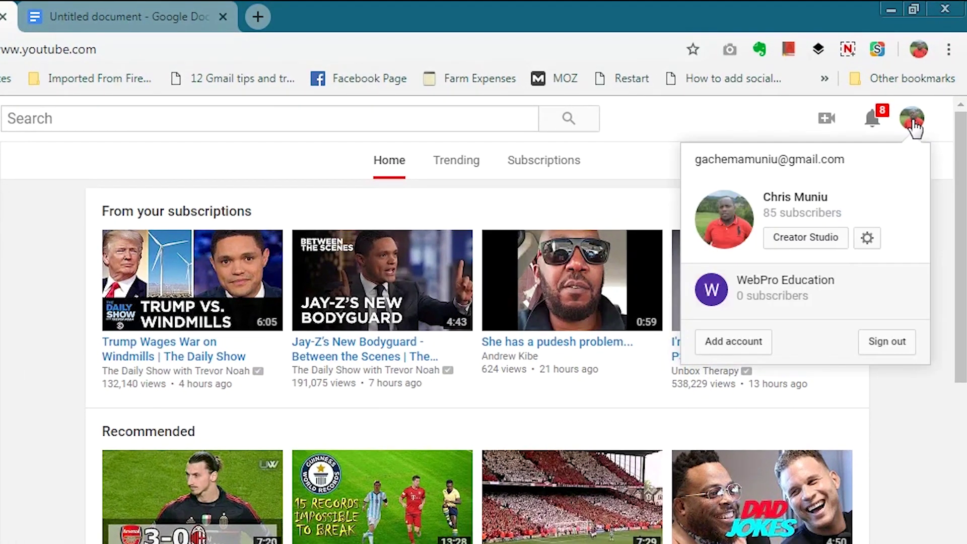
pyautogui.click(805, 237)
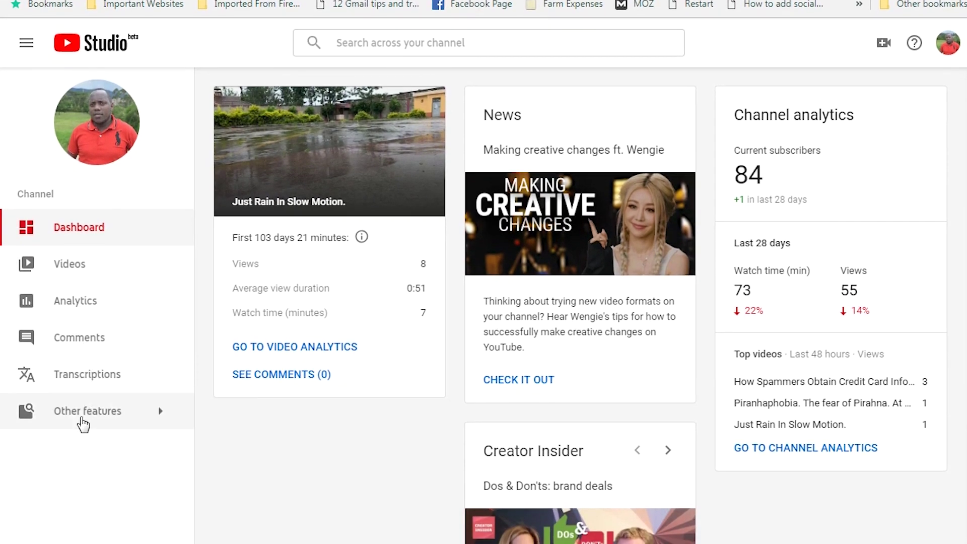
pyautogui.click(86, 411)
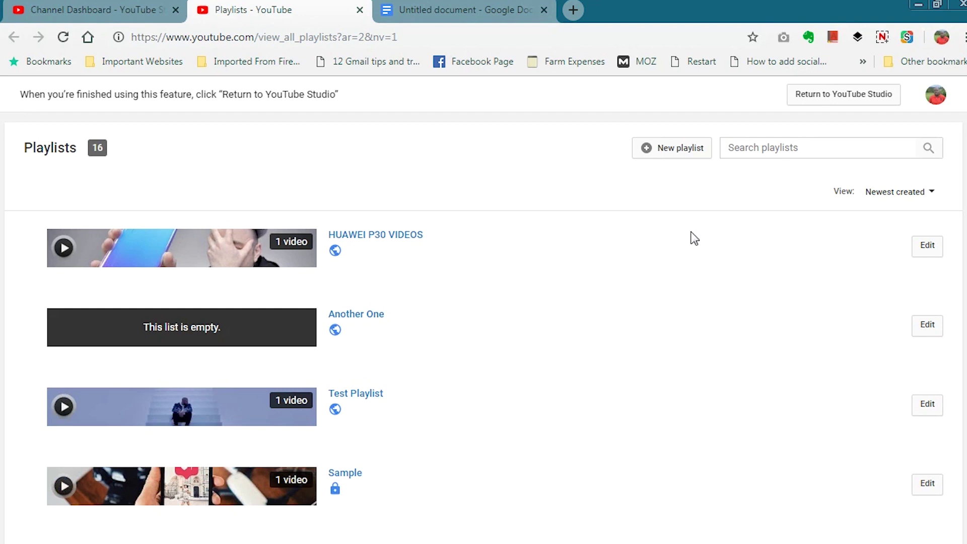
# Create a new public playlist titled 'Drake' from the playlists page.
pyautogui.click(671, 151)
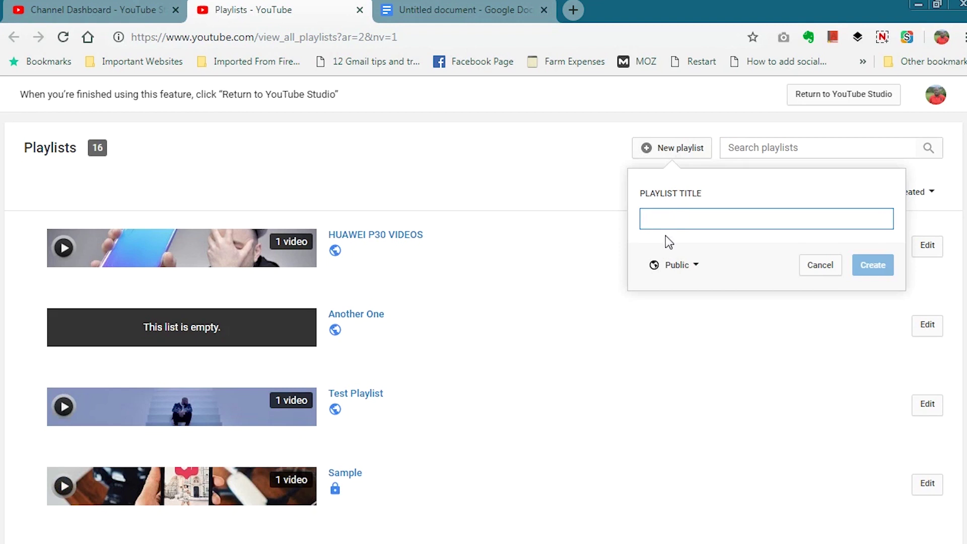
pyautogui.click(668, 218)
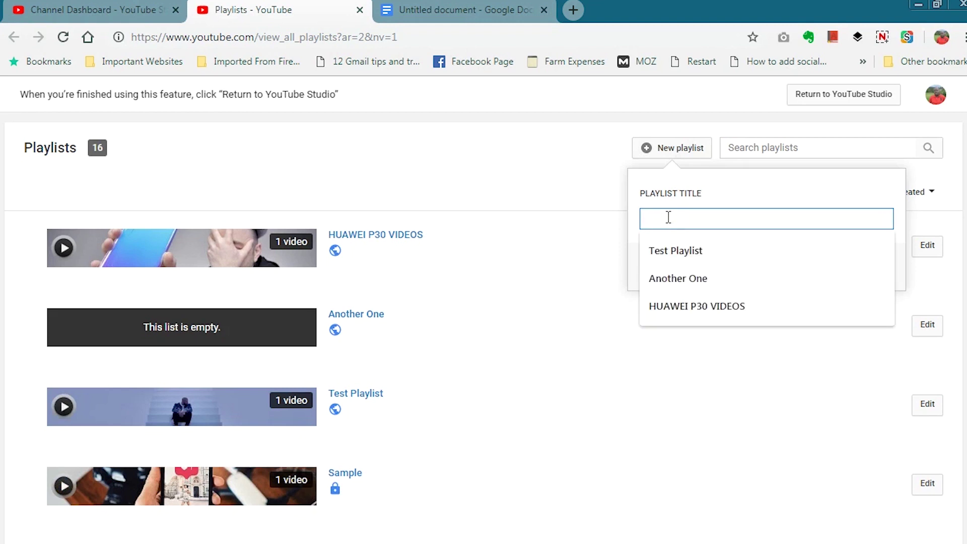
pyautogui.write('Drake')
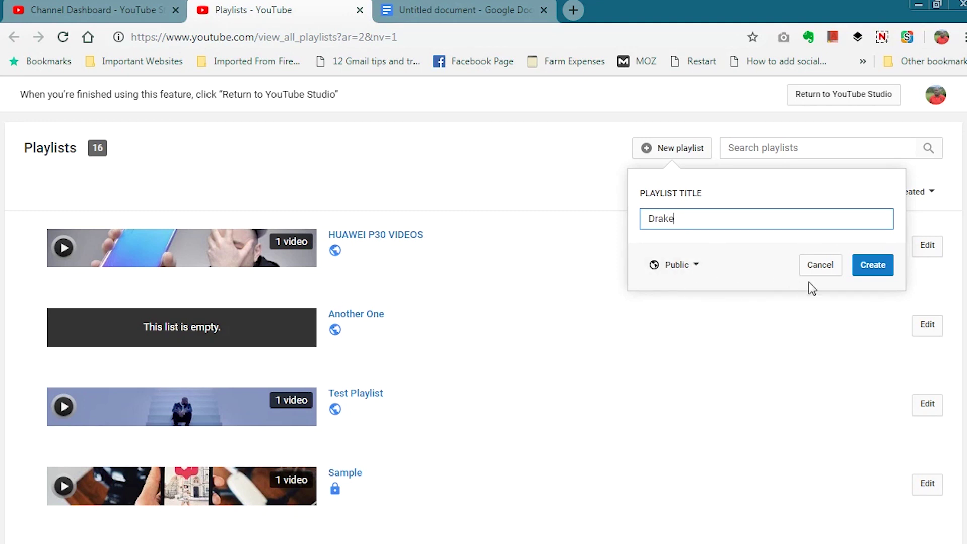
pyautogui.click(875, 267)
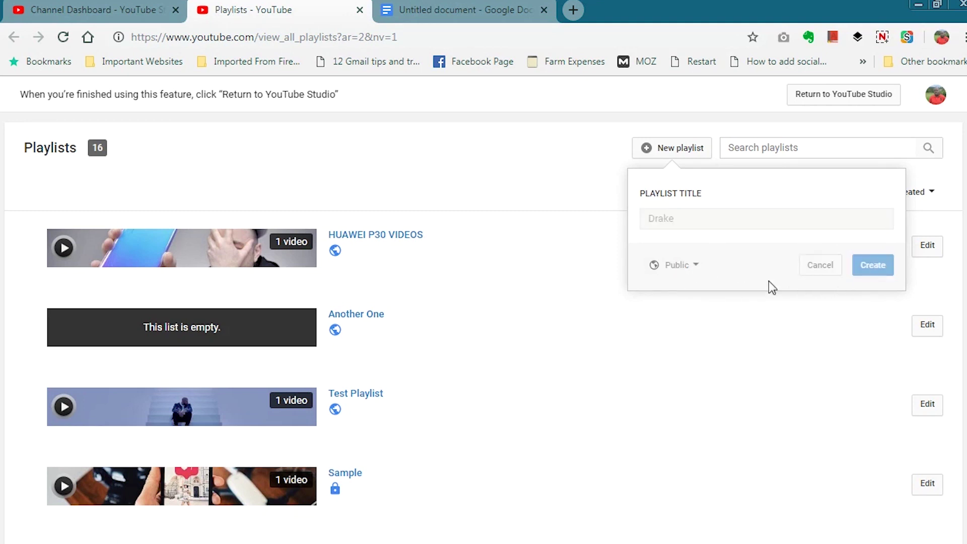